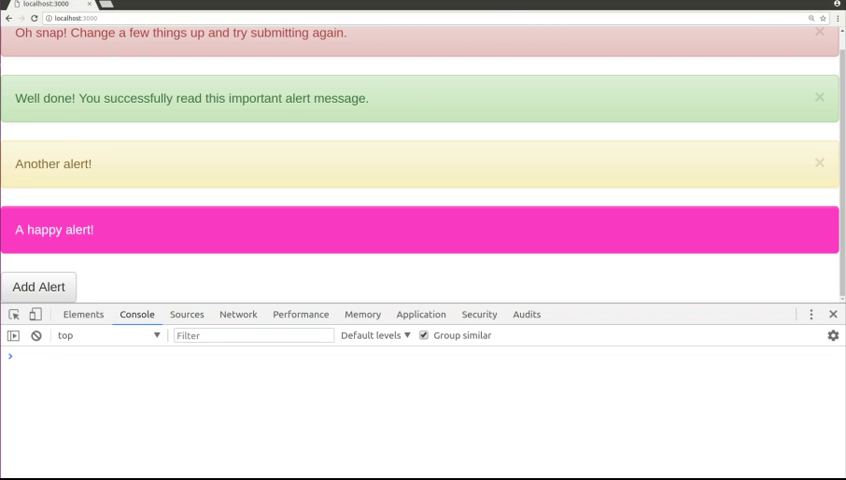
pyautogui.scroll(2, 302, 104)
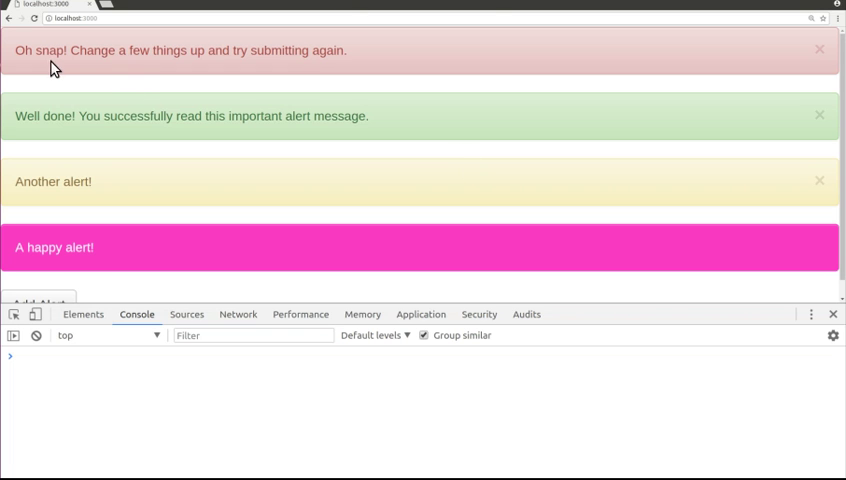
# Look over the four alerts on the localhost:3000 page, then switch to the share folder's Files window.
pyautogui.moveTo(312, 50); pyautogui.dragTo(348, 50)
pyautogui.click(183, 155)
pyautogui.click(15, 172)
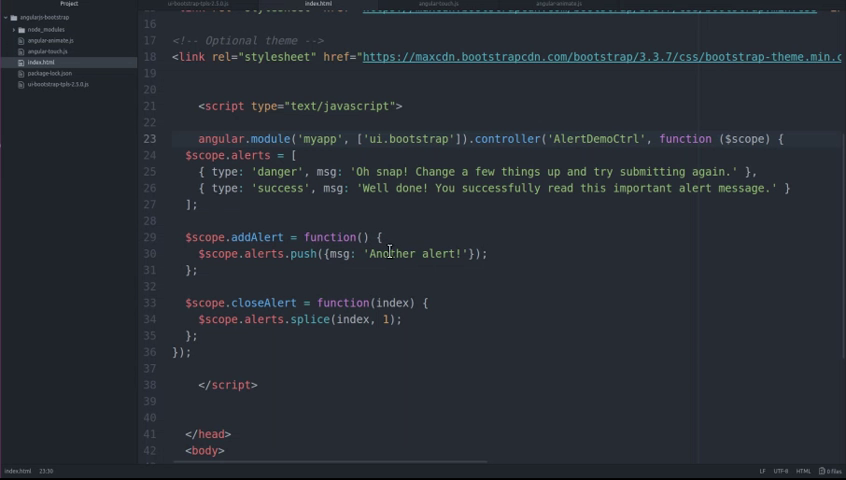
pyautogui.scroll(3, 389, 239)
pyautogui.scroll(-7, 389, 239)
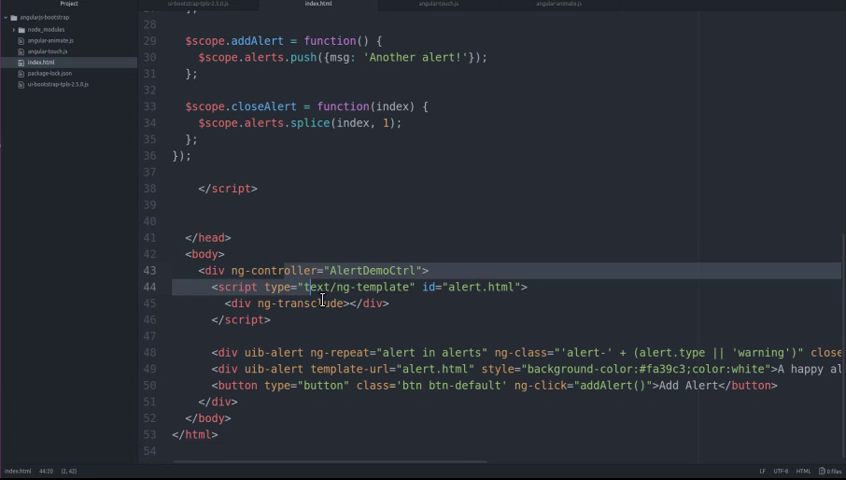
# Wrap the close attribute of line 48's repeating uib-alert onto a new line.
pyautogui.click(472, 289)
pyautogui.press('Down')
pyautogui.press('Down')
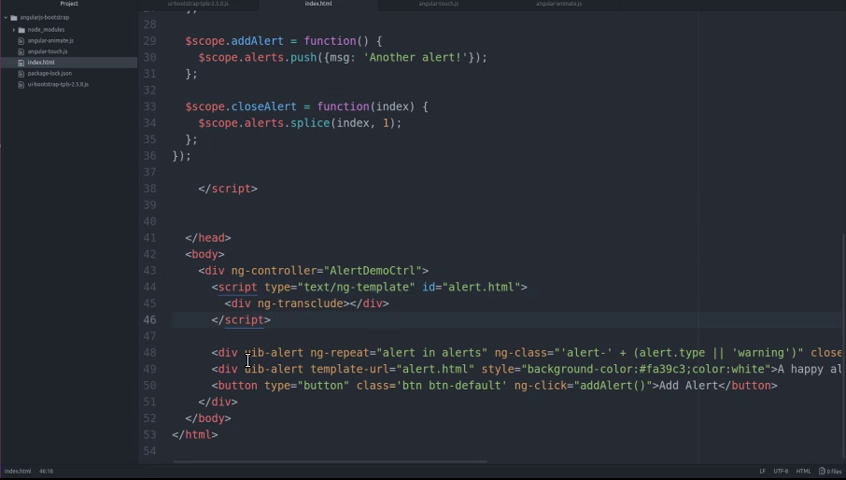
pyautogui.moveTo(245, 352); pyautogui.dragTo(306, 352)
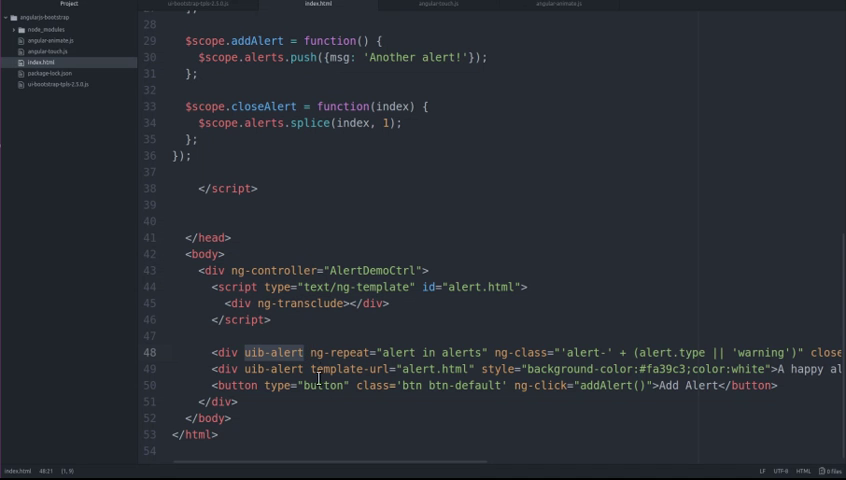
pyautogui.click(795, 352)
pyautogui.press('Return')
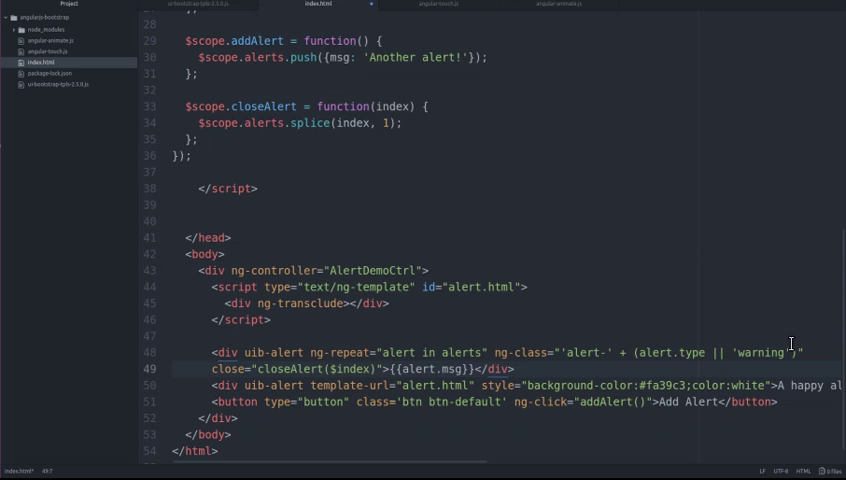
pyautogui.scroll(2, 664, 372)
pyautogui.scroll(1, 245, 105)
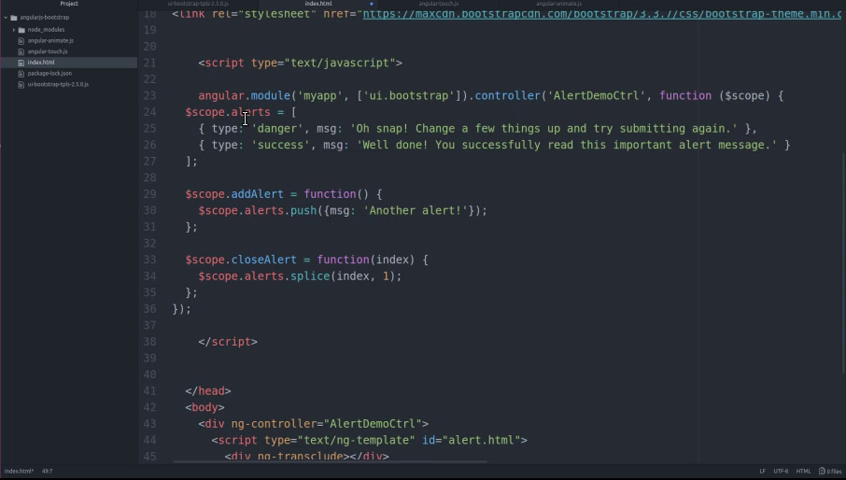
# Insert an empty line above $scope.alerts, then select index in the closeAlert call.
pyautogui.click(422, 114)
pyautogui.press('Home')
pyautogui.press('Return')
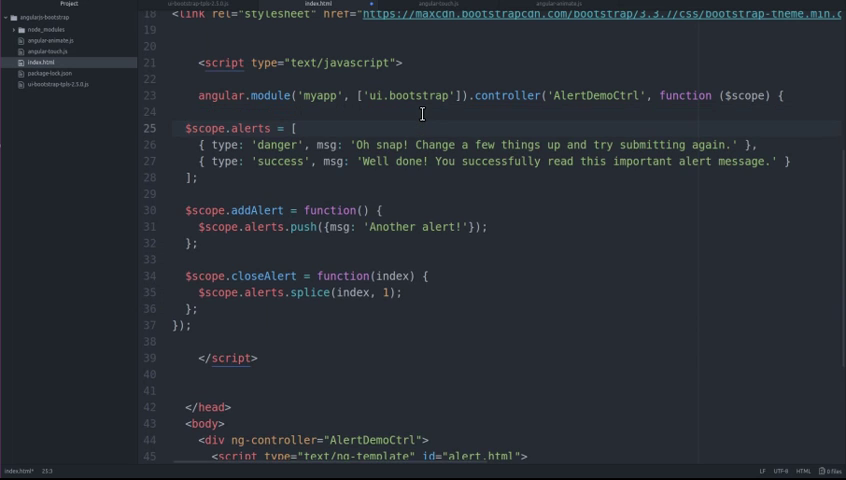
pyautogui.scroll(-2, 385, 116)
pyautogui.scroll(-2, 385, 116)
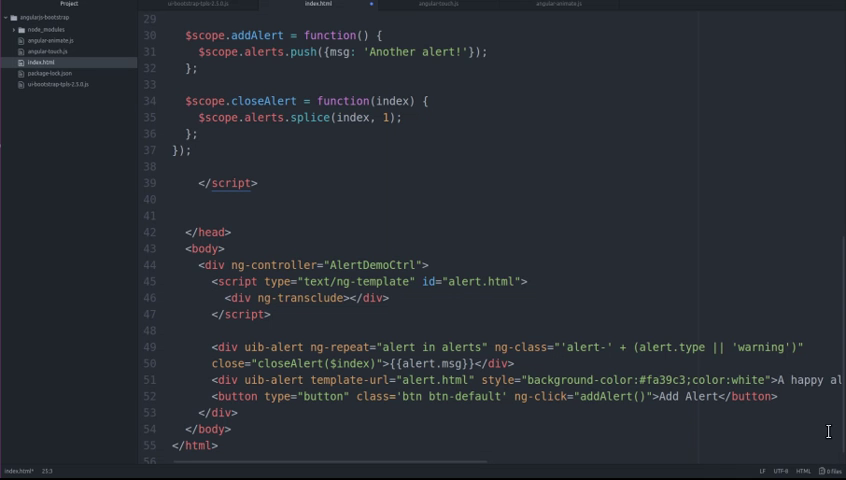
pyautogui.doubleClick(355, 363)
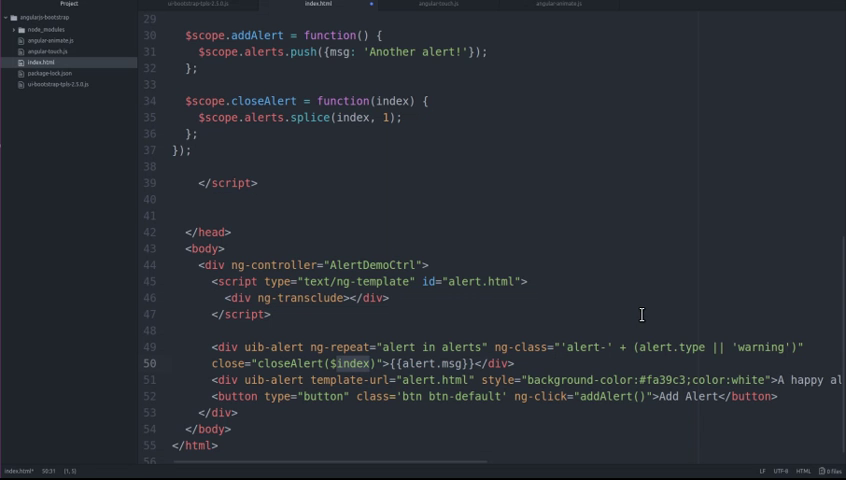
# Move the happy alert's style attribute on line 51 onto its own line below template-url.
pyautogui.doubleClick(330, 380)
pyautogui.click(305, 380)
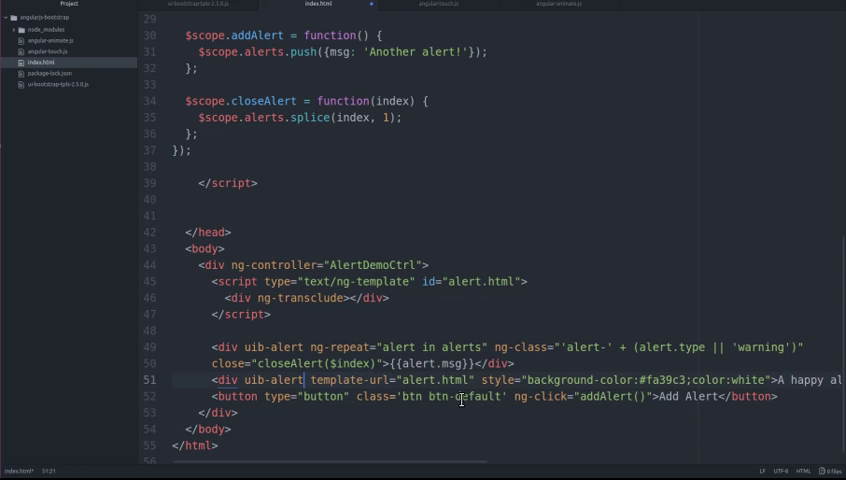
pyautogui.click(668, 381)
pyautogui.click(486, 381)
pyautogui.press('Return')
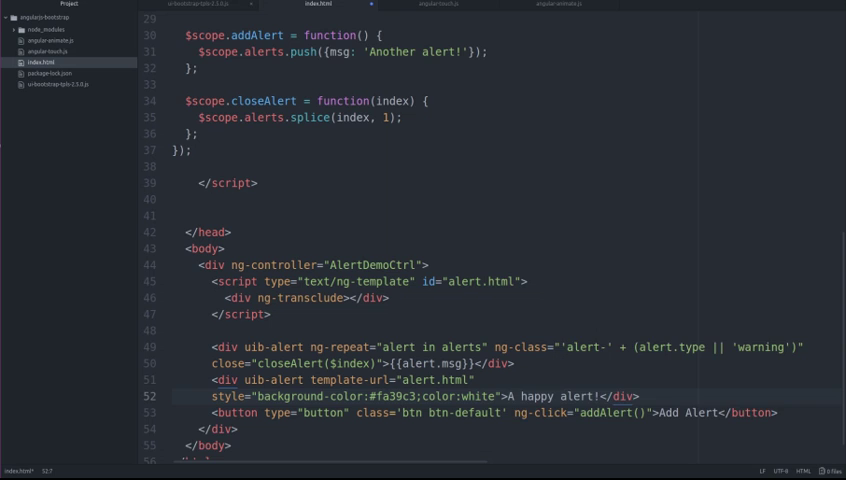
pyautogui.scroll(-1, 325, 231)
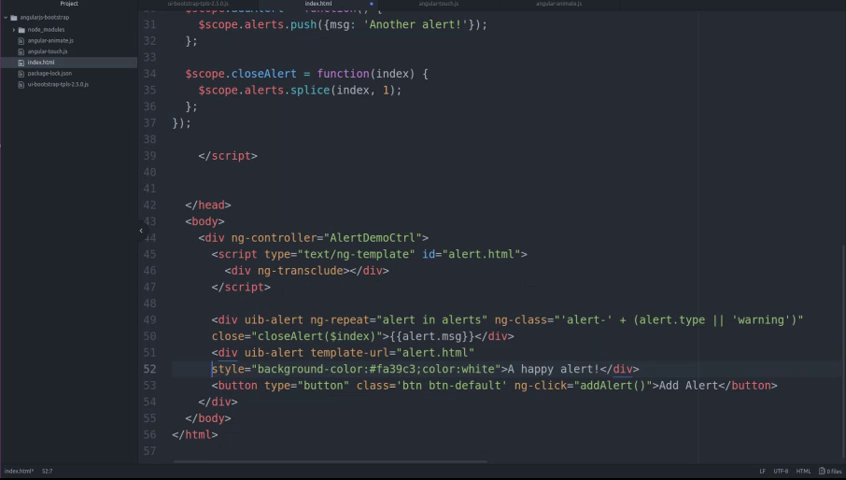